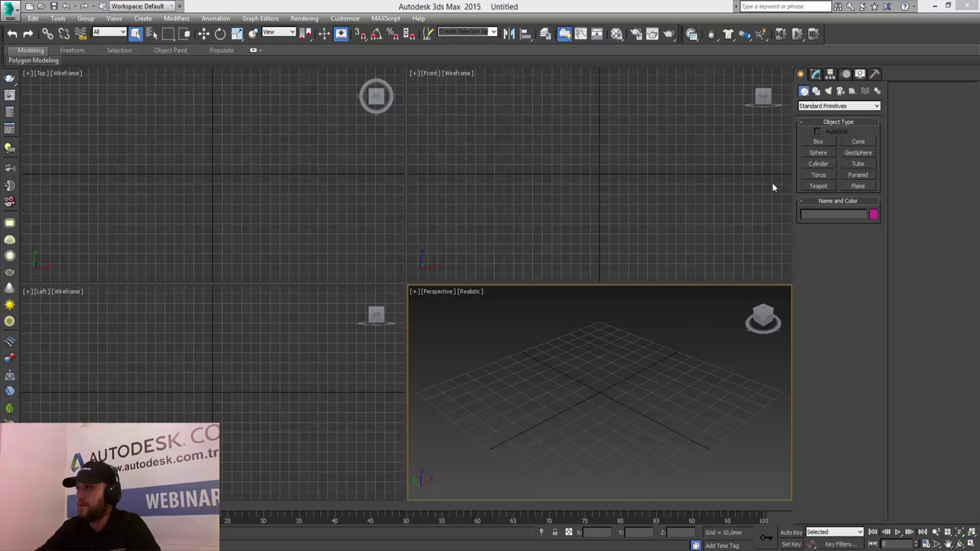
- Draw a box of about 43 × 38 × 48.5 mm in Perspective, then maximize and pan that view
{"action": "left_click", "coordinate": [819, 141]}
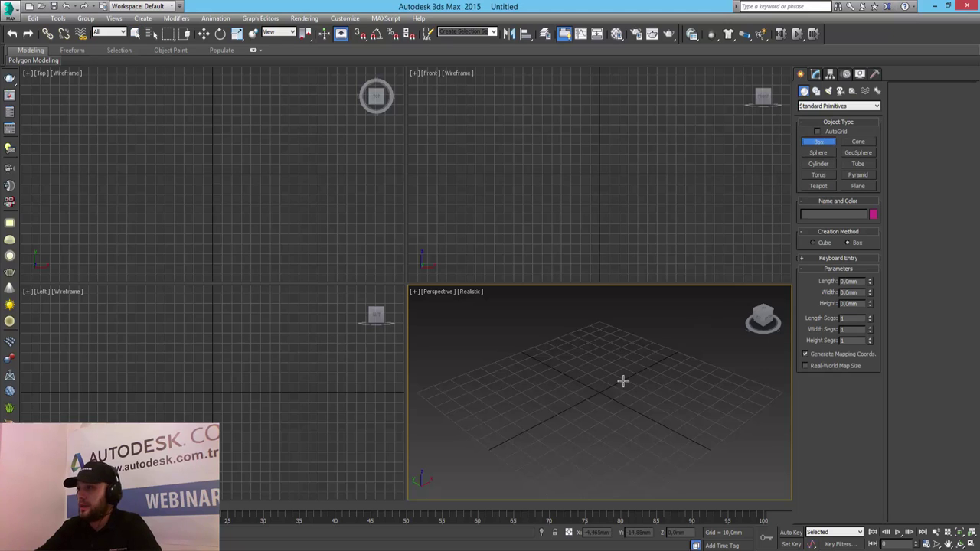
{"action": "left_click_drag", "start_coordinate": [626, 366], "coordinate": [597, 432]}
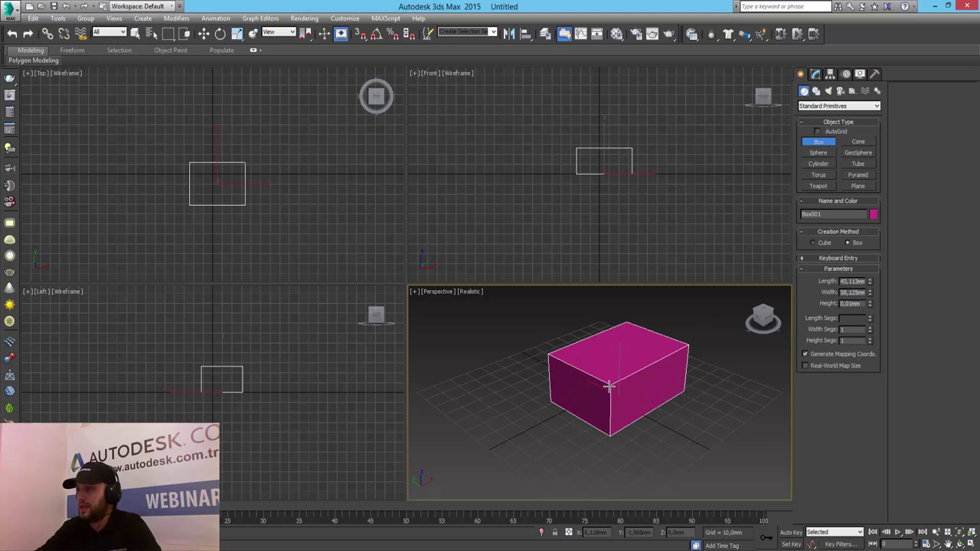
{"action": "left_click", "coordinate": [604, 353]}
{"action": "key", "text": "alt+w"}
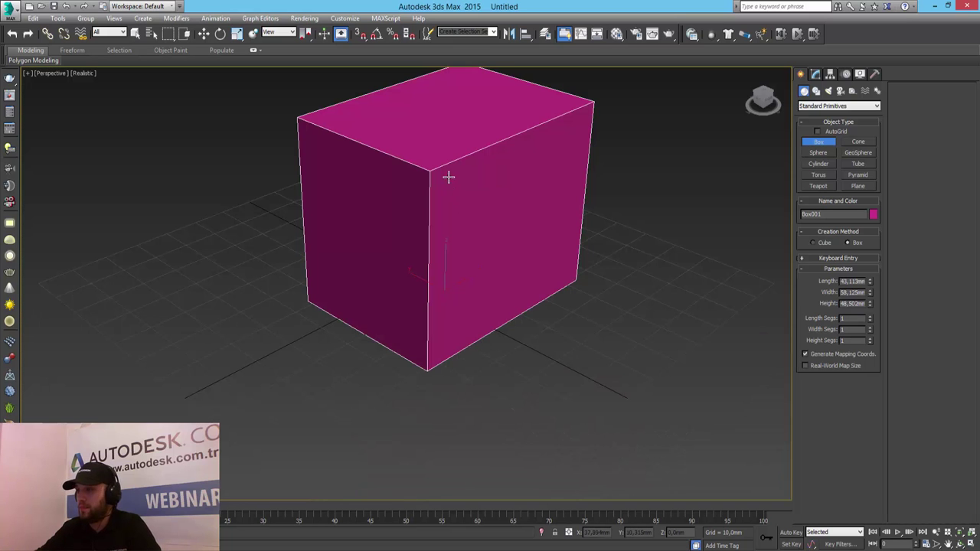
{"action": "mouse_move", "coordinate": [477, 184]}
{"action": "middle_mouse_down"}
{"action": "mouse_move", "coordinate": [439, 223]}
{"action": "mouse_move", "coordinate": [449, 234]}
{"action": "mouse_move", "coordinate": [446, 278]}
{"action": "mouse_move", "coordinate": [390, 221]}
{"action": "mouse_move", "coordinate": [469, 241]}
{"action": "mouse_move", "coordinate": [427, 229]}
{"action": "mouse_move", "coordinate": [436, 268]}
{"action": "middle_mouse_up"}
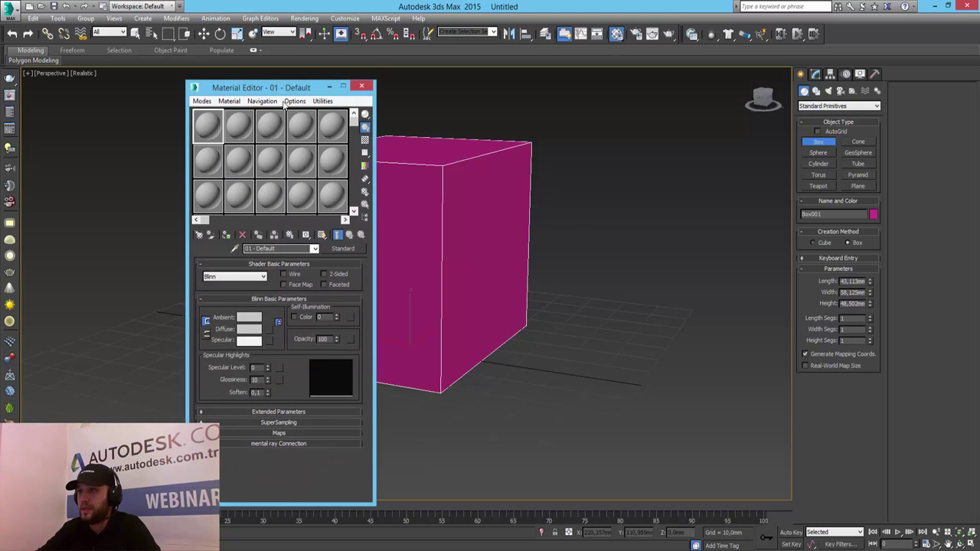
- Move the Material Editor window to the right side of the screen beside the box
{"action": "mouse_move", "coordinate": [272, 89]}
{"action": "left_mouse_down"}
{"action": "mouse_move", "coordinate": [634, 113]}
{"action": "mouse_move", "coordinate": [655, 107]}
{"action": "left_mouse_up"}
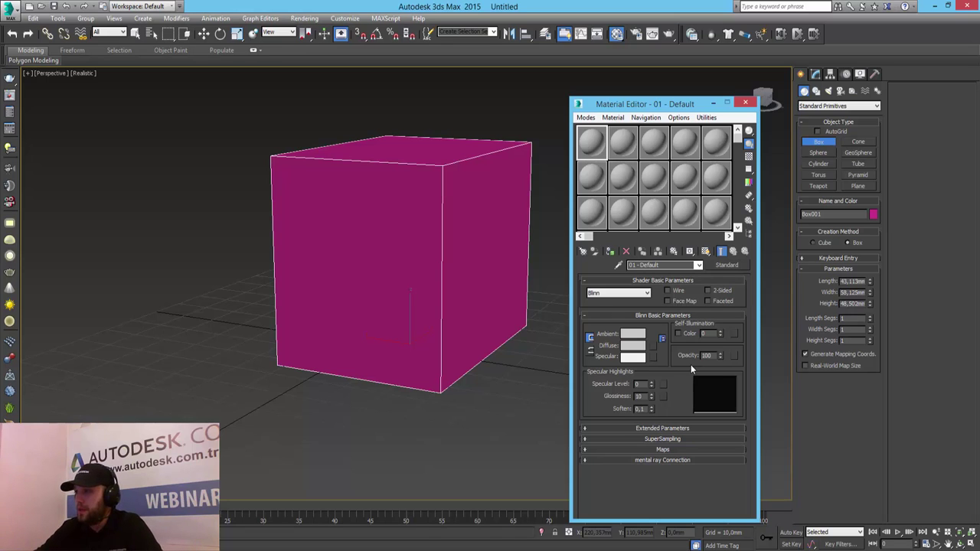
- Assign a Bitmap diffuse map using the Desktop cup image Platin-Cay-Fincan-Set…jpg
{"action": "left_click", "coordinate": [653, 351]}
{"action": "double_click", "coordinate": [200, 150]}
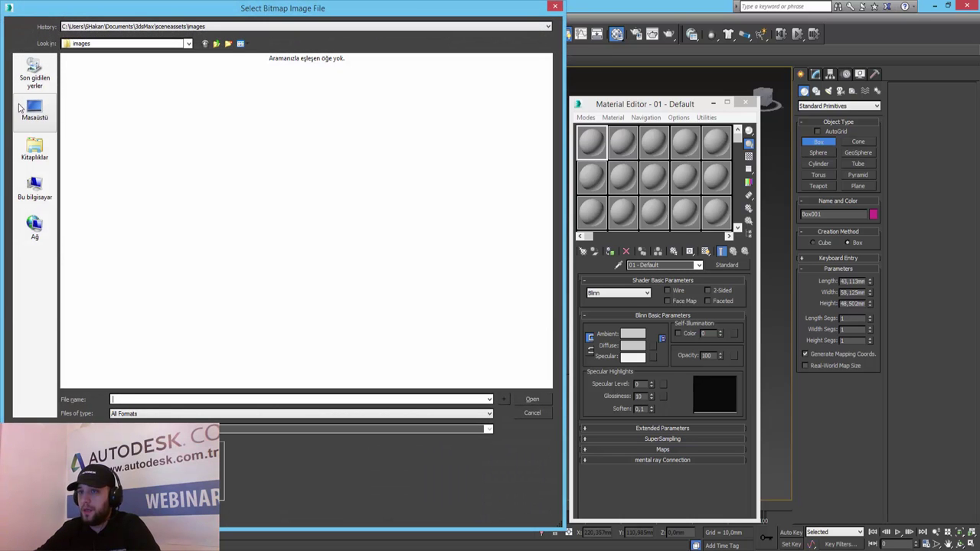
{"action": "left_click", "coordinate": [34, 111]}
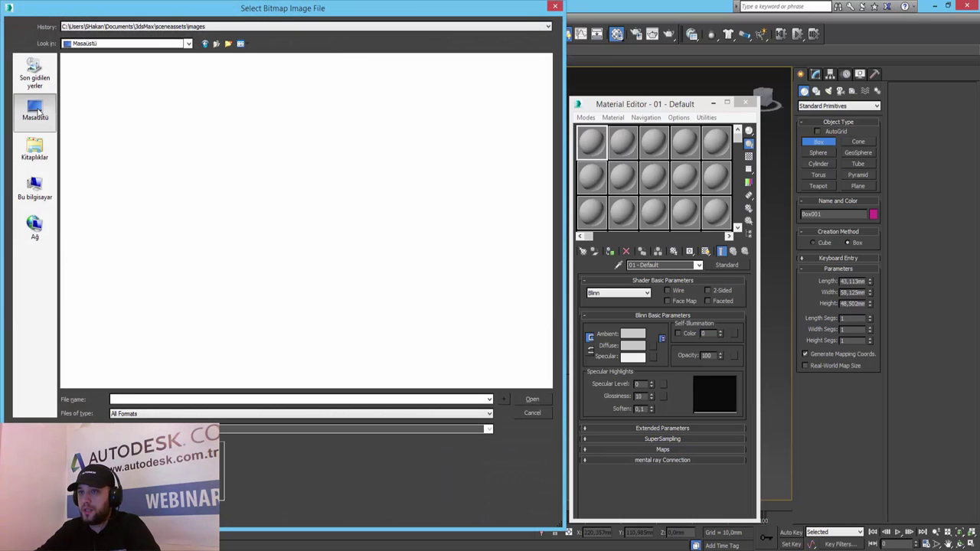
{"action": "double_click", "coordinate": [149, 186]}
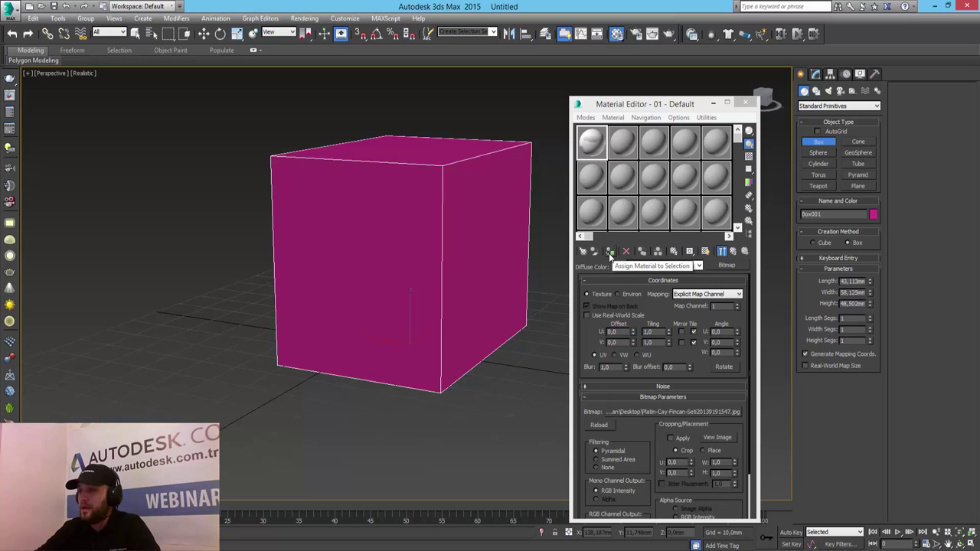
- Assign material 01 - Default to Box001, then check the diffuse bitmap and return to Blinn parameters
{"action": "left_click", "coordinate": [203, 33]}
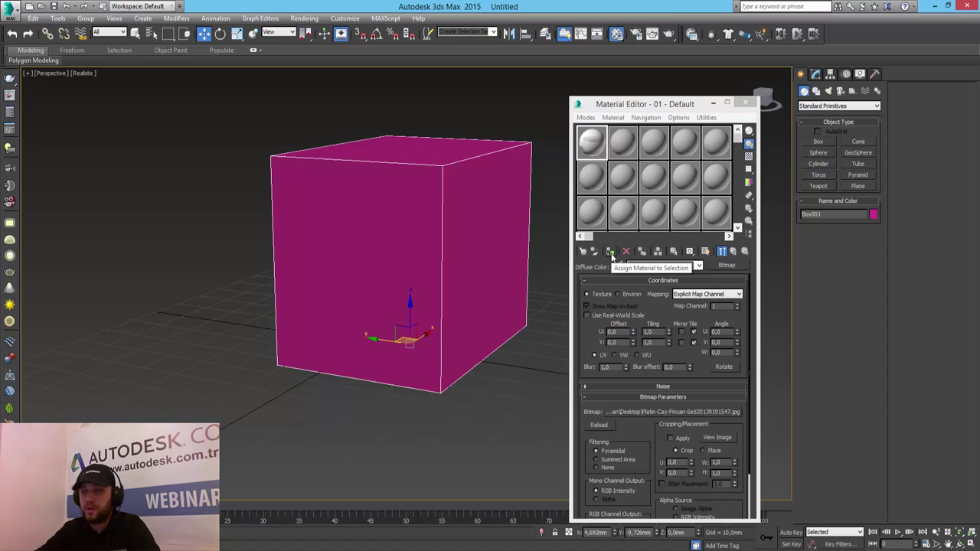
{"action": "left_click", "coordinate": [611, 254]}
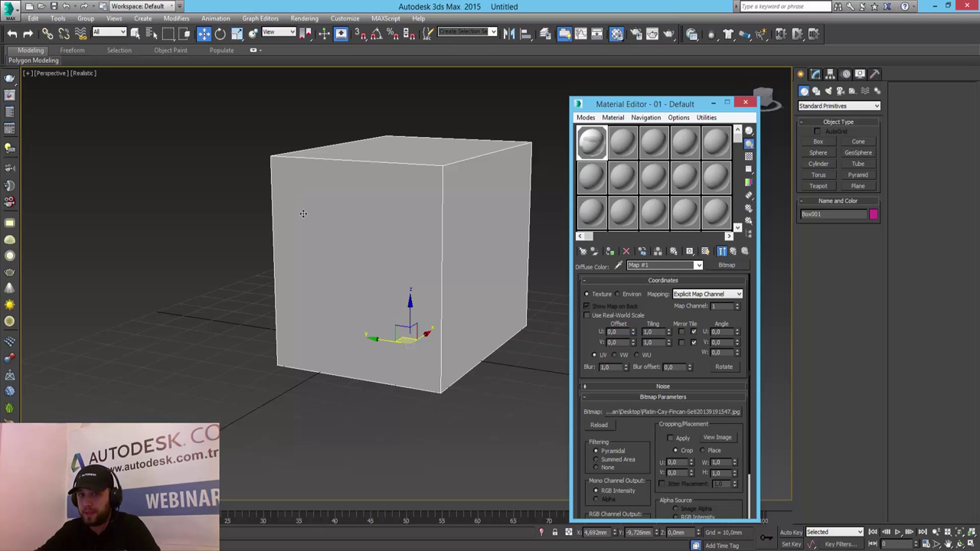
{"action": "left_click", "coordinate": [733, 252]}
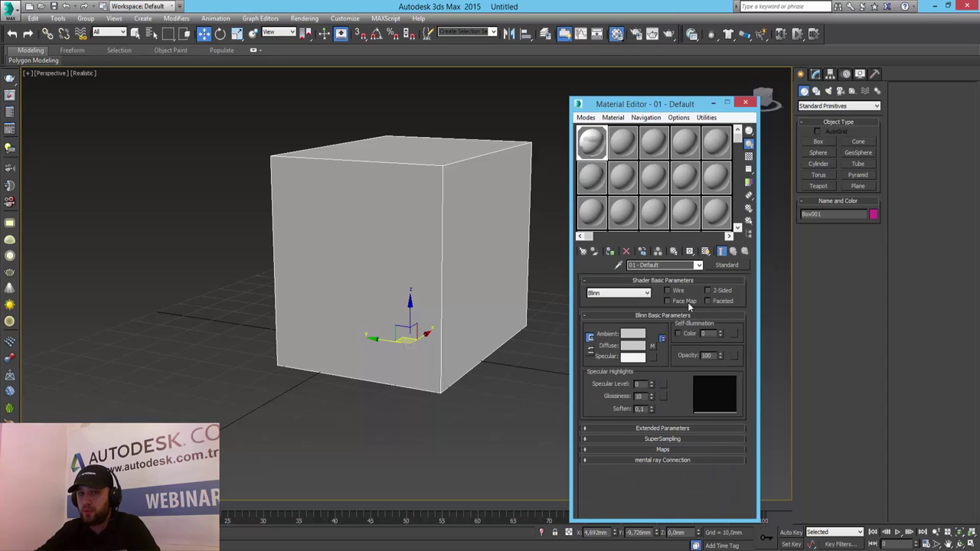
{"action": "left_click", "coordinate": [653, 346]}
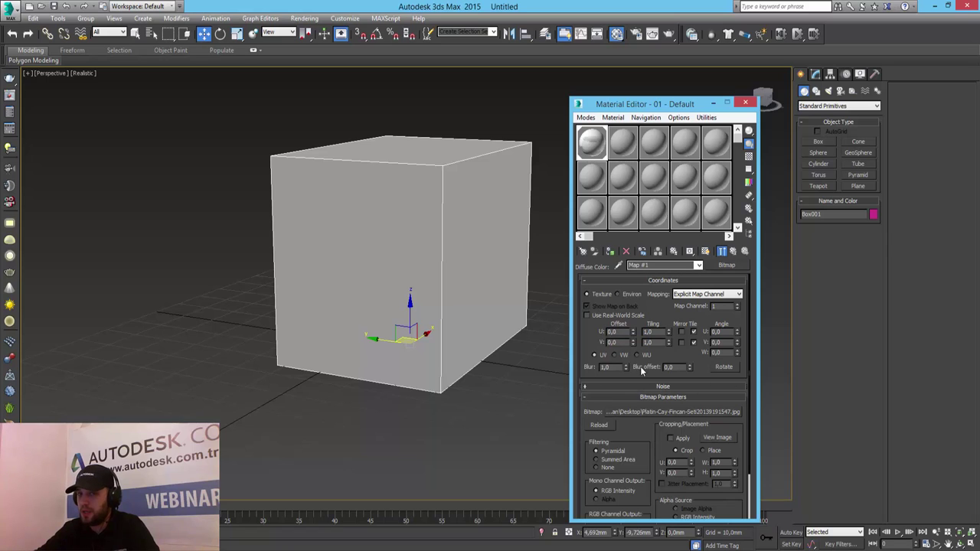
{"action": "left_click", "coordinate": [733, 251]}
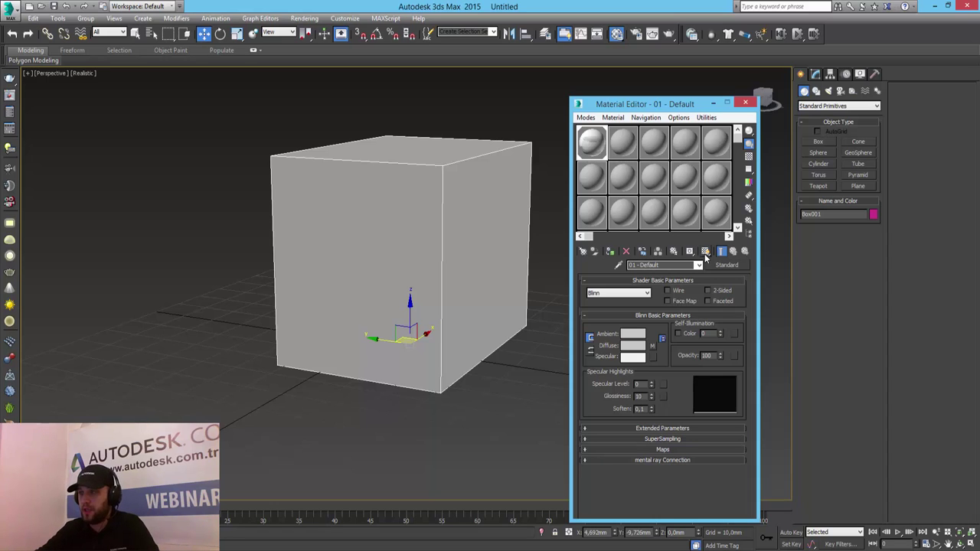
- Show the cup bitmap on the box in the viewport and orbit to inspect its top and front faces
{"action": "left_click", "coordinate": [706, 253]}
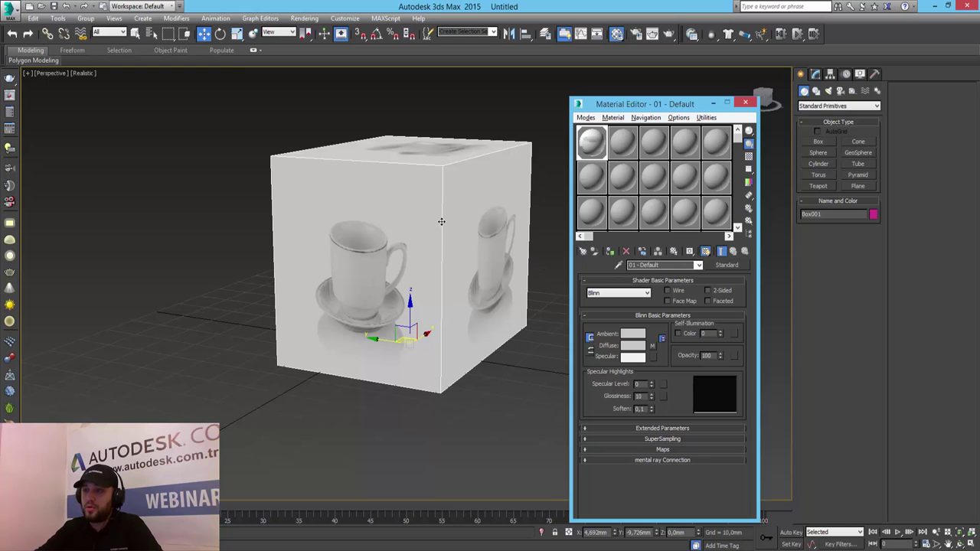
{"action": "mouse_move", "coordinate": [436, 233]}
{"action": "middle_mouse_down", "text": "alt"}
{"action": "mouse_move", "coordinate": [448, 257]}
{"action": "mouse_move", "coordinate": [352, 252]}
{"action": "mouse_move", "coordinate": [404, 239]}
{"action": "middle_mouse_up", "text": "alt"}
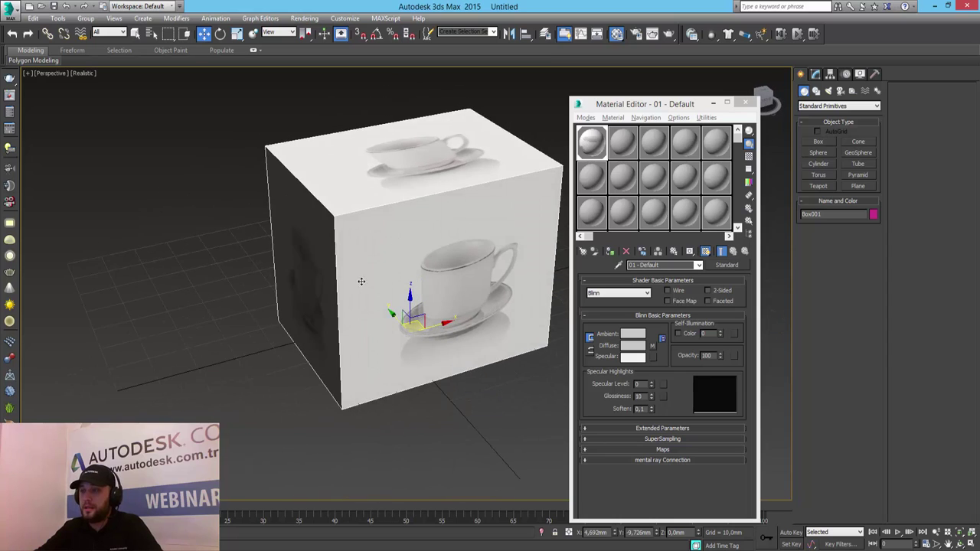
{"action": "mouse_move", "coordinate": [362, 282]}
{"action": "middle_mouse_down", "text": "alt"}
{"action": "mouse_move", "coordinate": [487, 253]}
{"action": "mouse_move", "coordinate": [459, 199]}
{"action": "mouse_move", "coordinate": [427, 192]}
{"action": "mouse_move", "coordinate": [391, 275]}
{"action": "mouse_move", "coordinate": [408, 290]}
{"action": "middle_mouse_up", "text": "alt"}
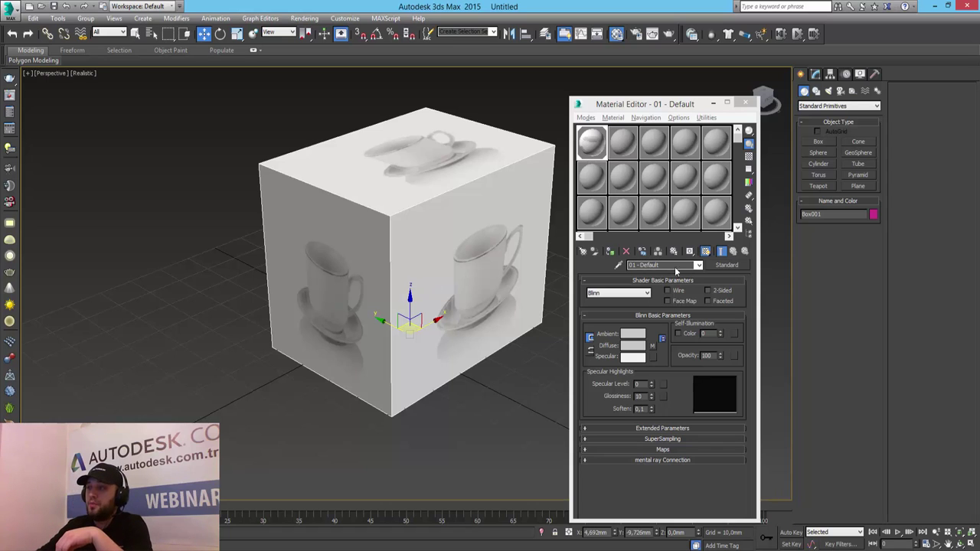
{"action": "left_click", "coordinate": [706, 251]}
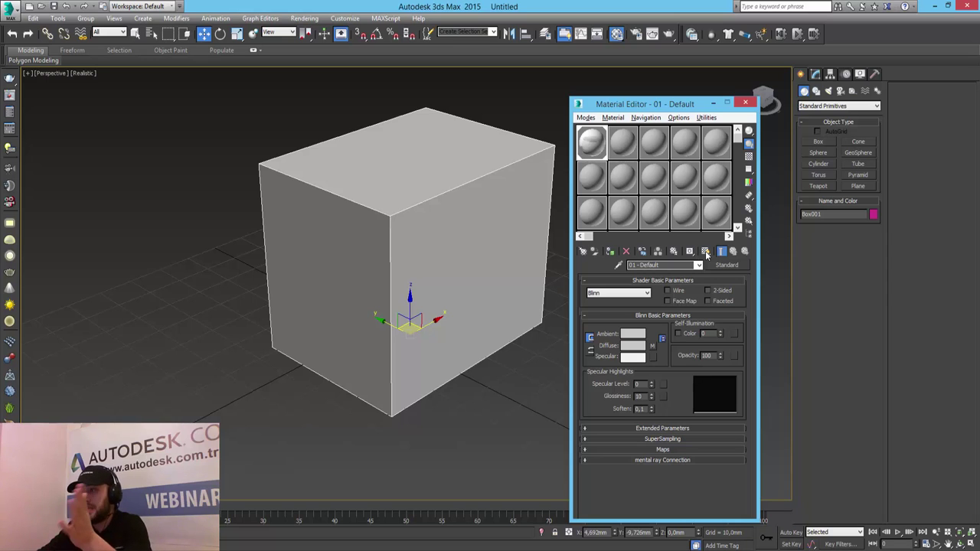
{"action": "left_click", "coordinate": [706, 251]}
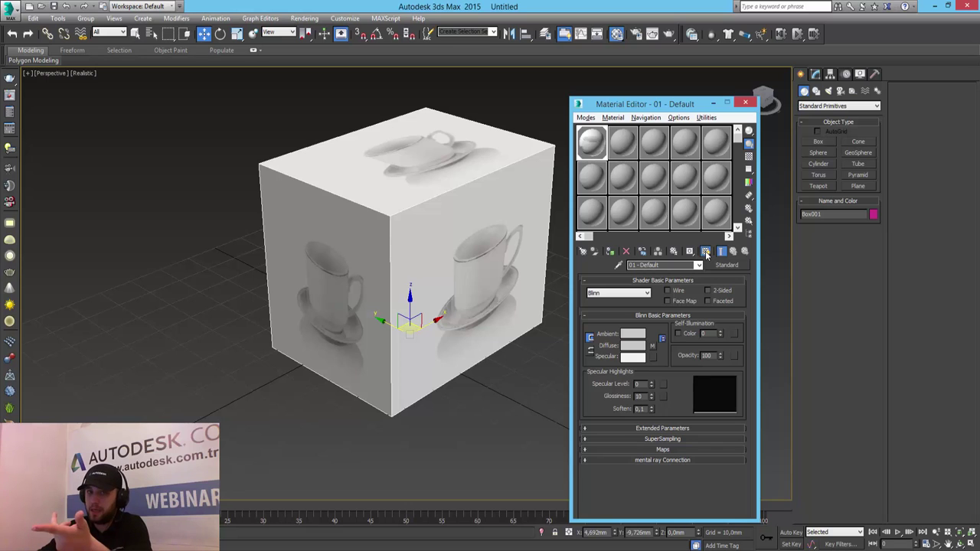